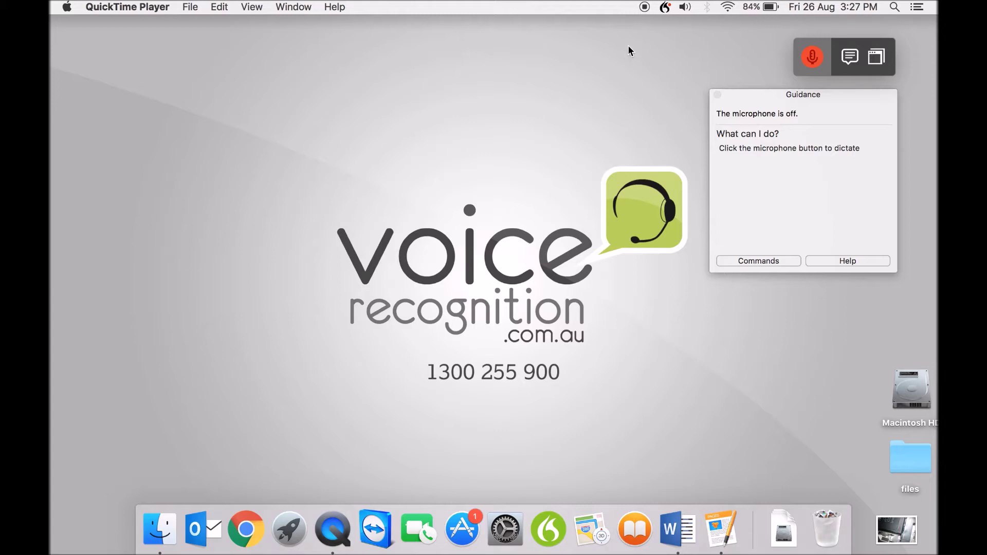
# Open Dragon's Manage Profiles preferences and start creating a new voice profile
pyautogui.click(667, 7)
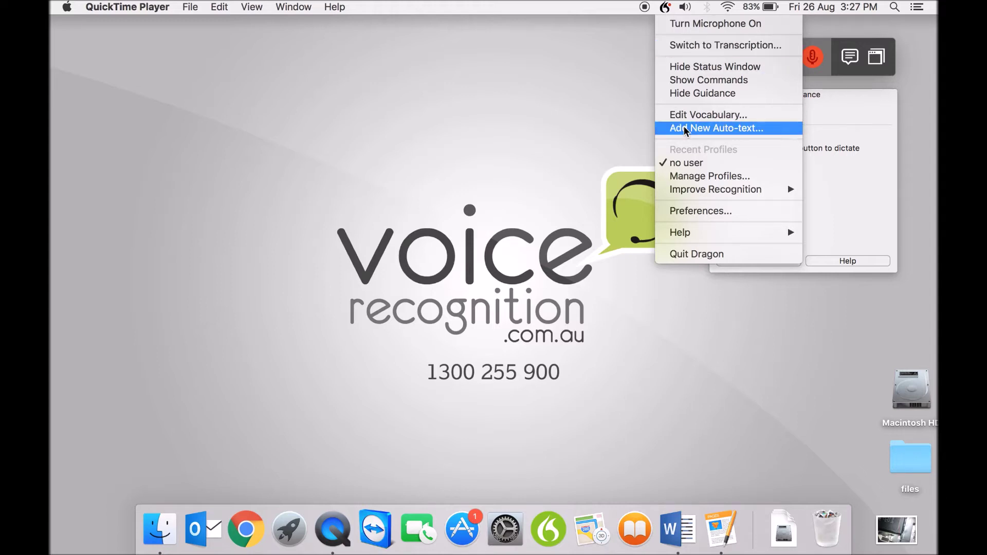
pyautogui.click(689, 177)
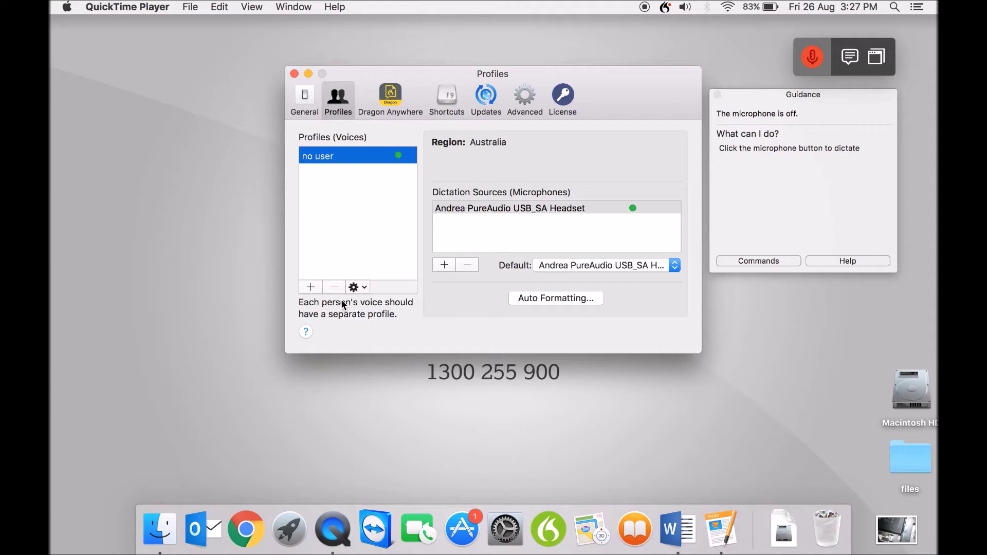
pyautogui.click(311, 287)
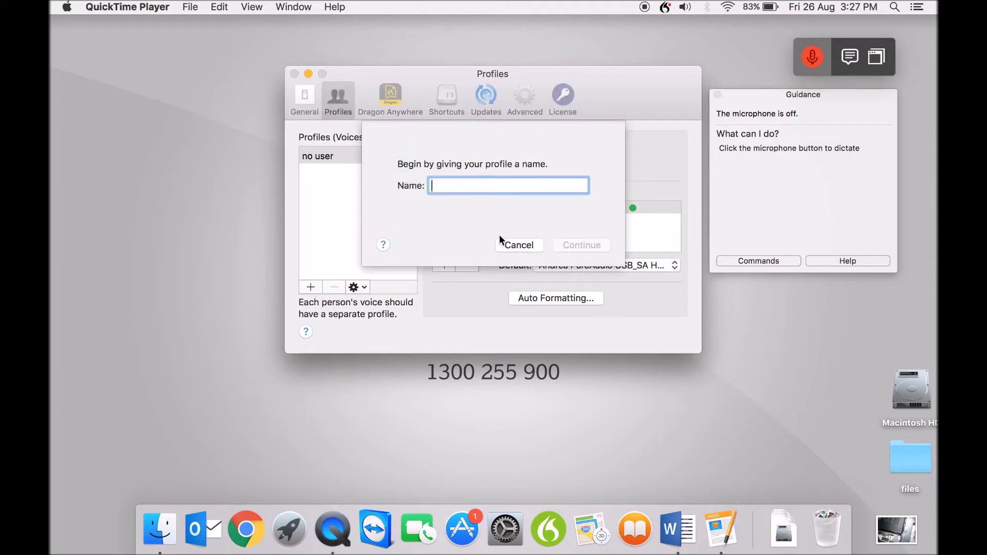
# Name the new profile, keep the headset microphone, choose the Australia region, and save
pyautogui.write('Russell v6')
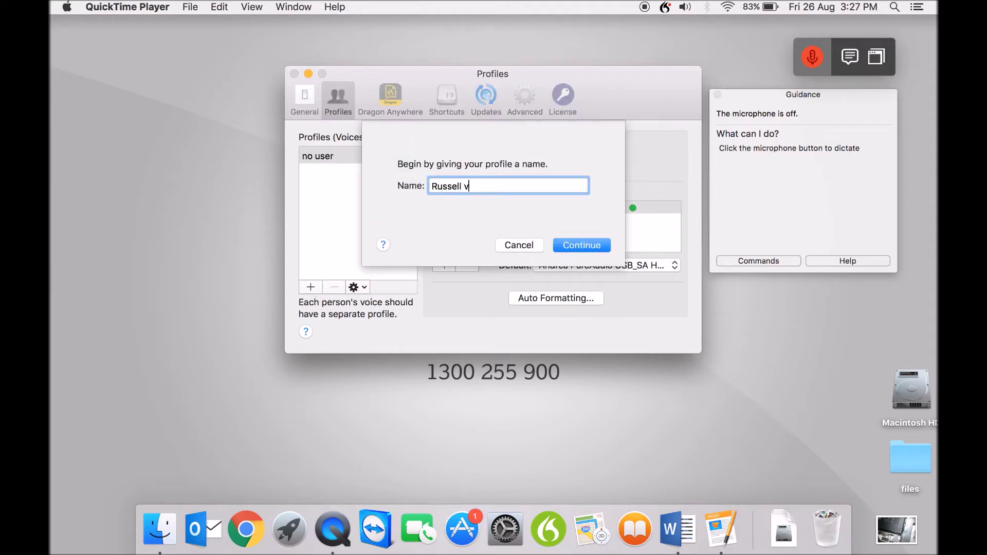
pyautogui.click(572, 247)
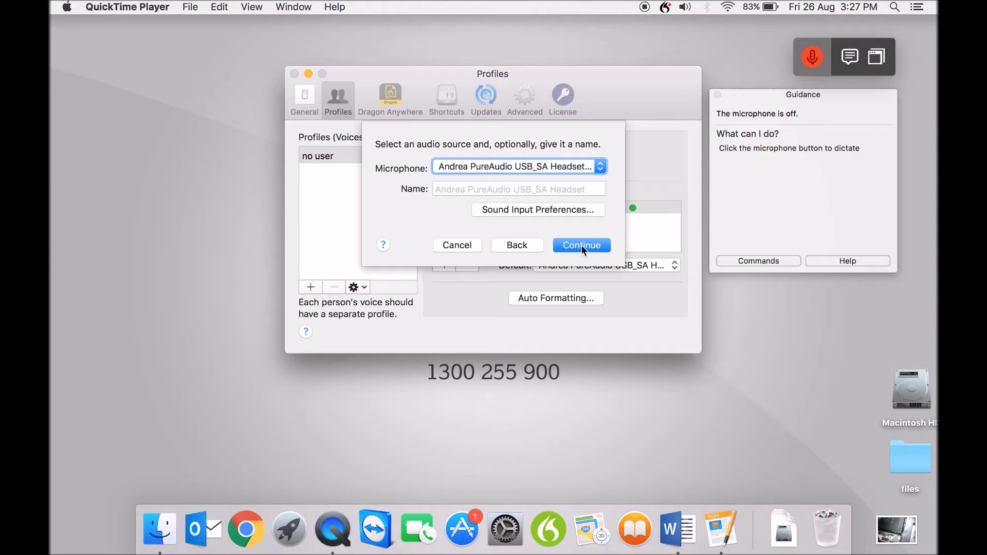
pyautogui.click(583, 245)
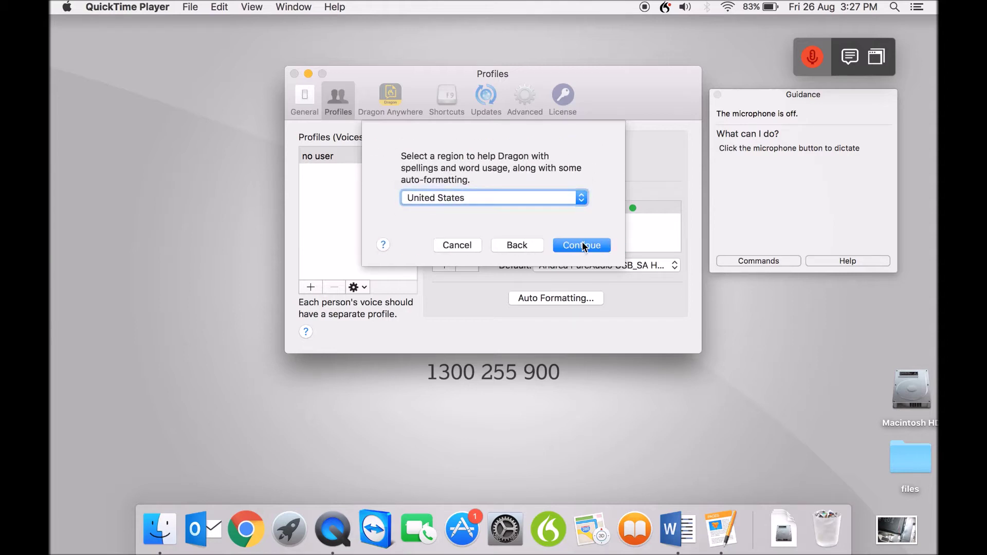
pyautogui.click(523, 197)
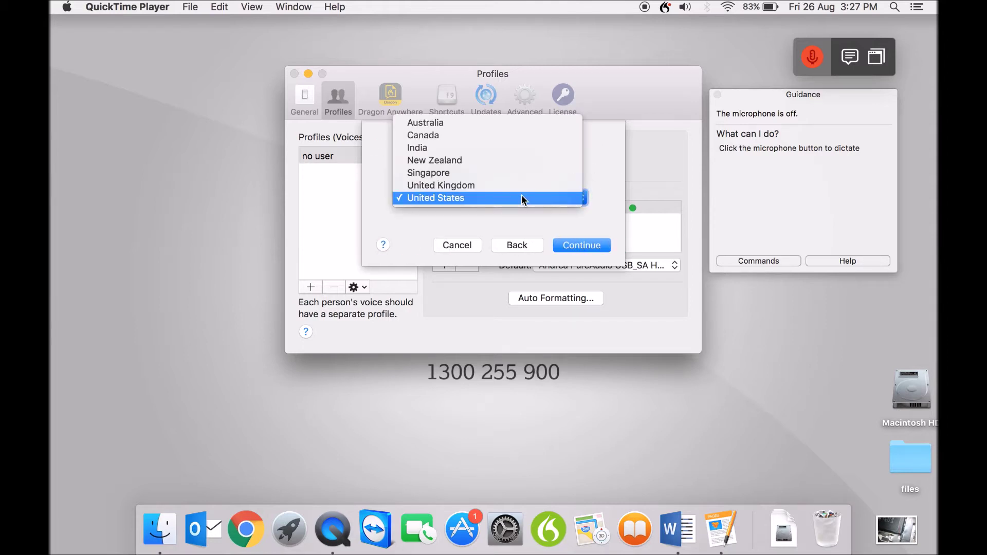
pyautogui.click(459, 124)
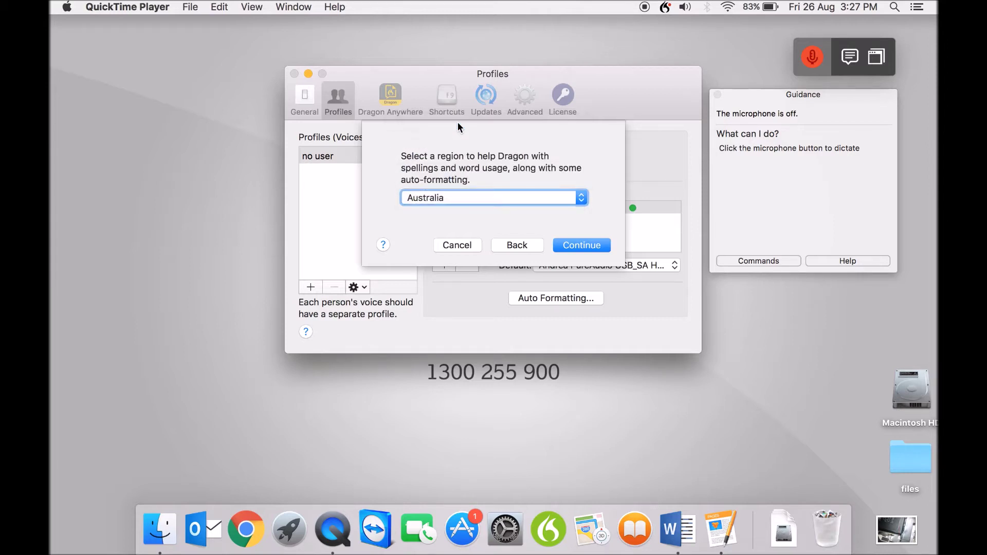
pyautogui.click(586, 246)
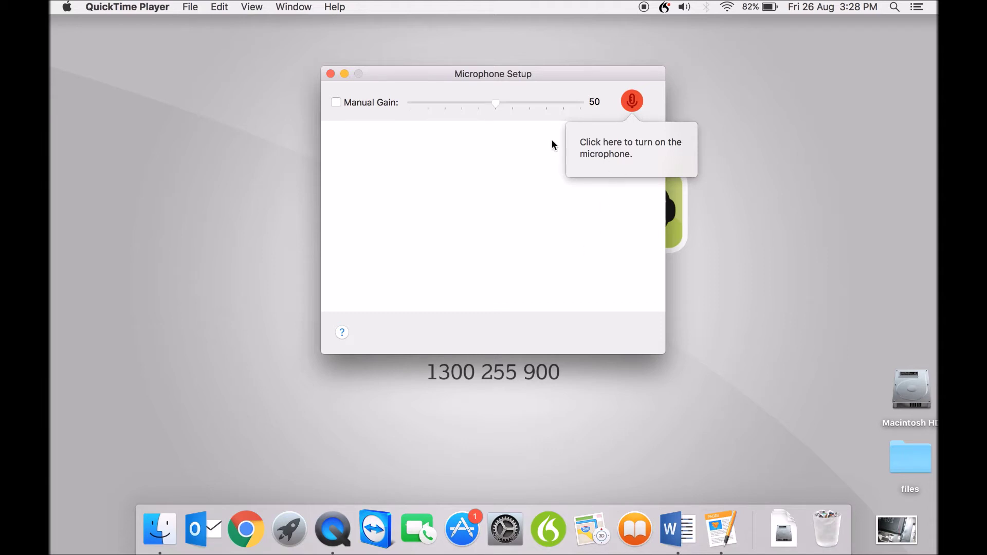
# Turn on the microphone and read the calibration text until gain settles at 28
pyautogui.click(632, 102)
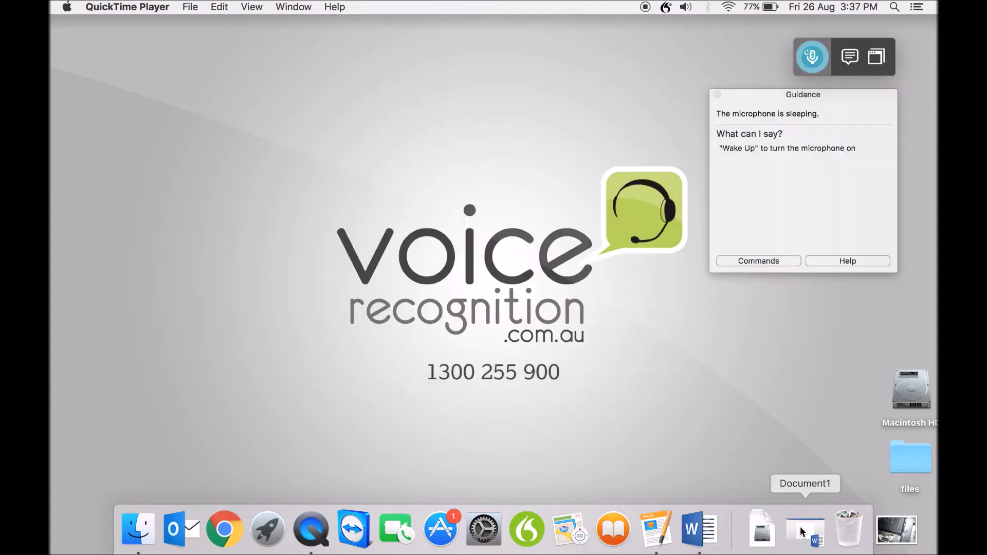
# Launch Pages with a new blank document, full screen at 150% zoom
pyautogui.click(659, 543)
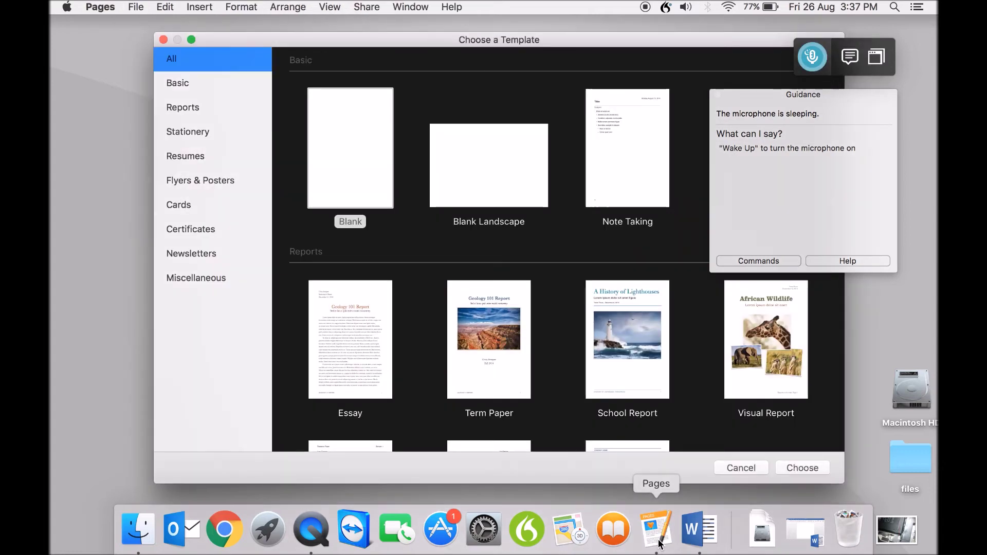
pyautogui.doubleClick(348, 208)
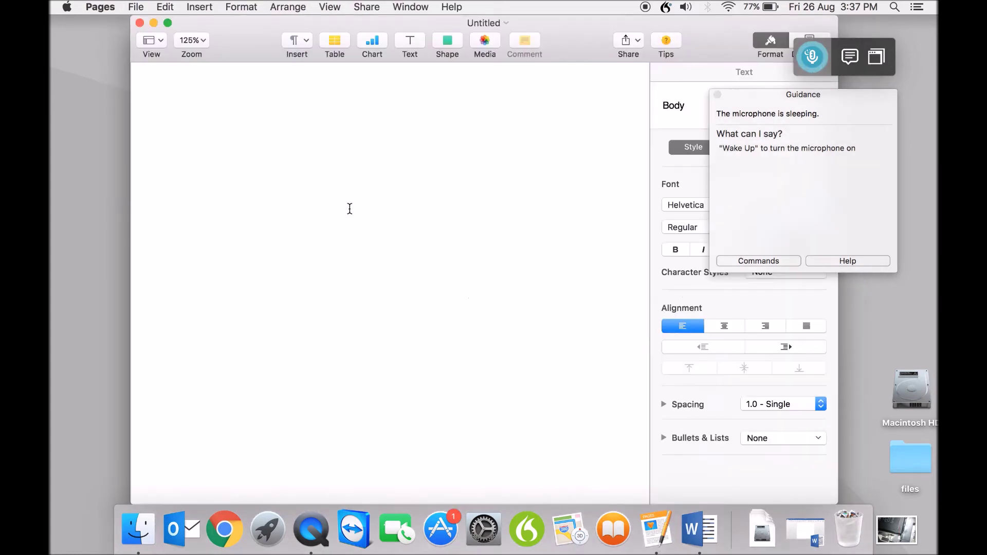
pyautogui.click(168, 24)
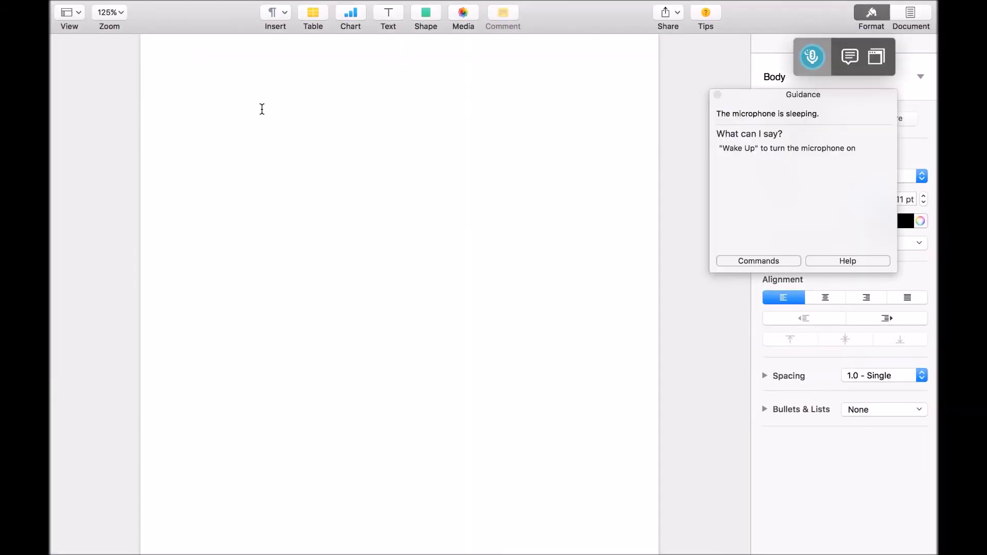
pyautogui.click(109, 12)
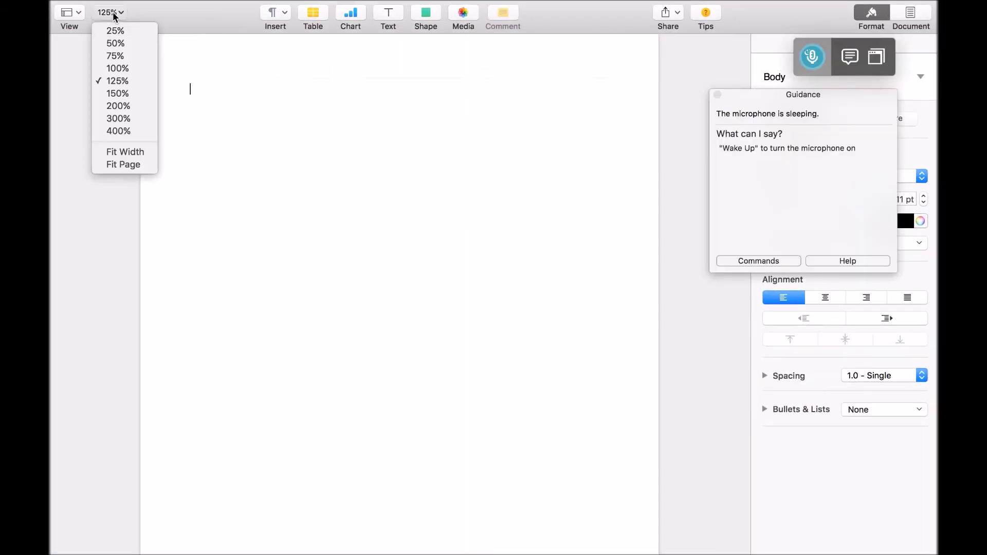
pyautogui.click(121, 93)
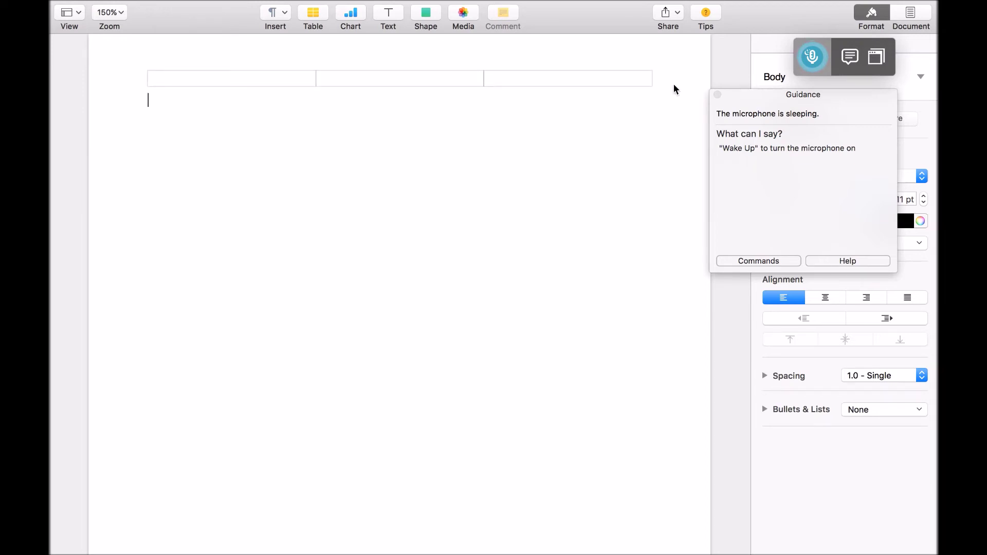
pyautogui.hotkey('ctrl', 'z')
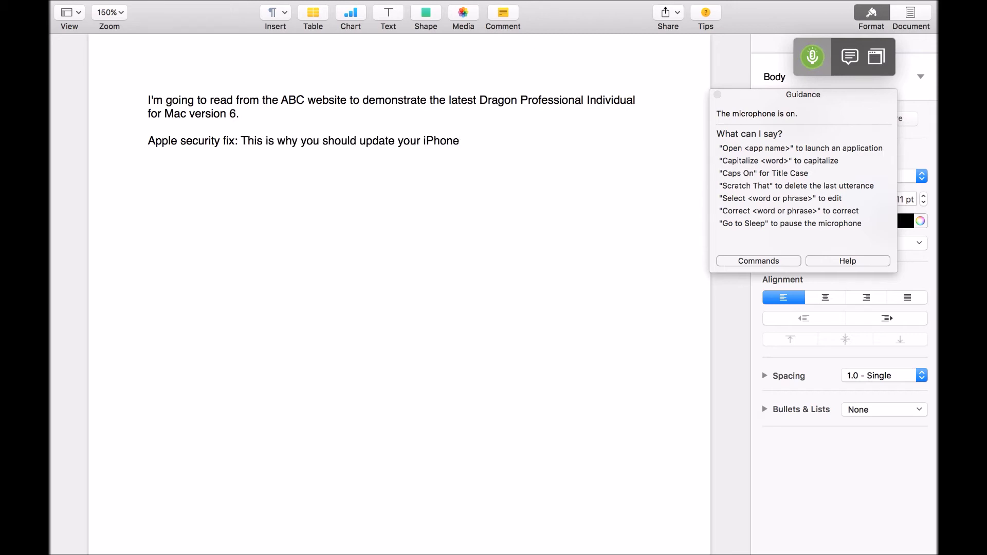
# Dictate the intro line, the Apple security fix headline and the iPhone update question
pyautogui.write('A someone')
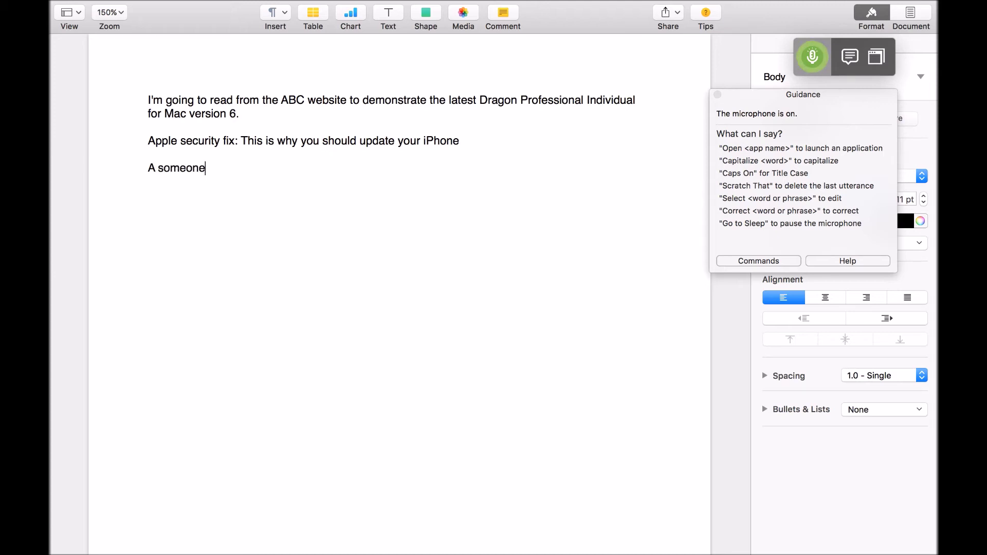
pyautogui.write(' who usually ignores y')
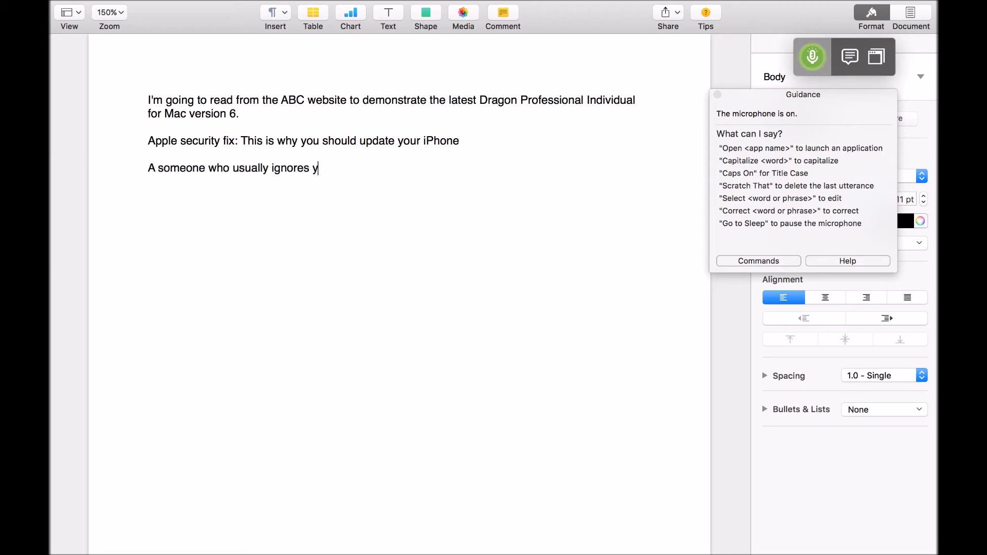
pyautogui.write('our iPhone when it tells you it has a software update?')
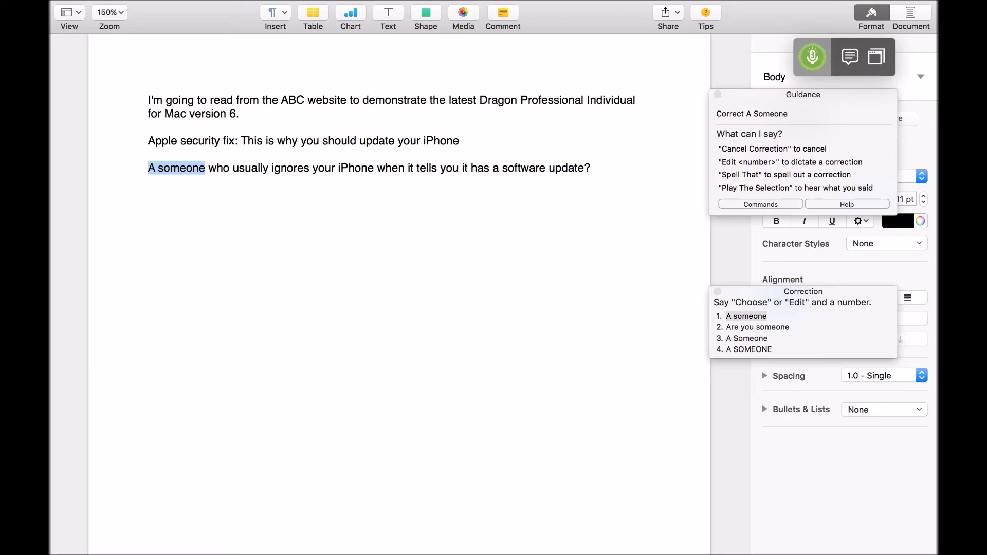
# Correct 'A someone' to 'Are you someone' and move to the end of the question
pyautogui.write('Are you someone')
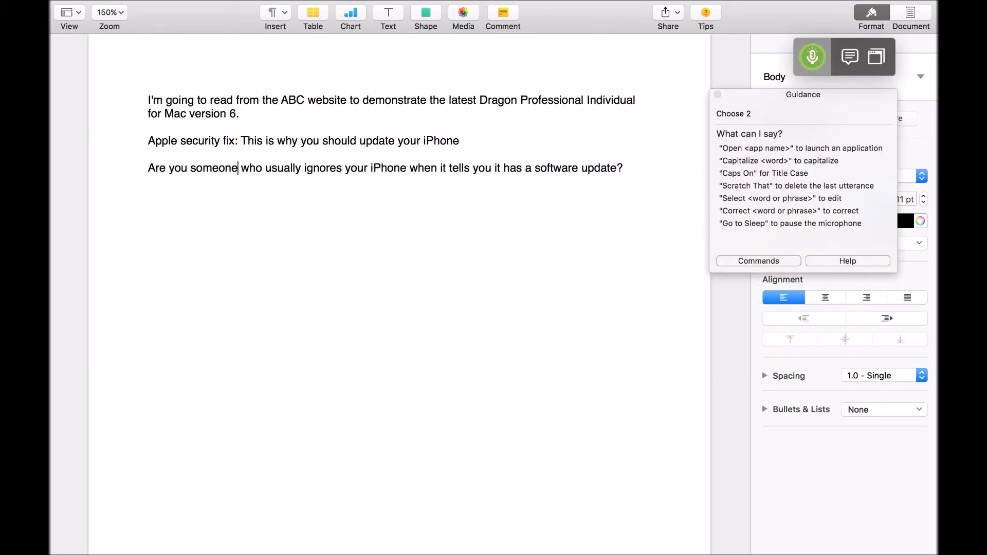
pyautogui.press('super+Down')
# Dictate a new paragraph saying the correction was quick, easy and improved over the previous version
pyautogui.press('Return')
pyautogui.press('Return')
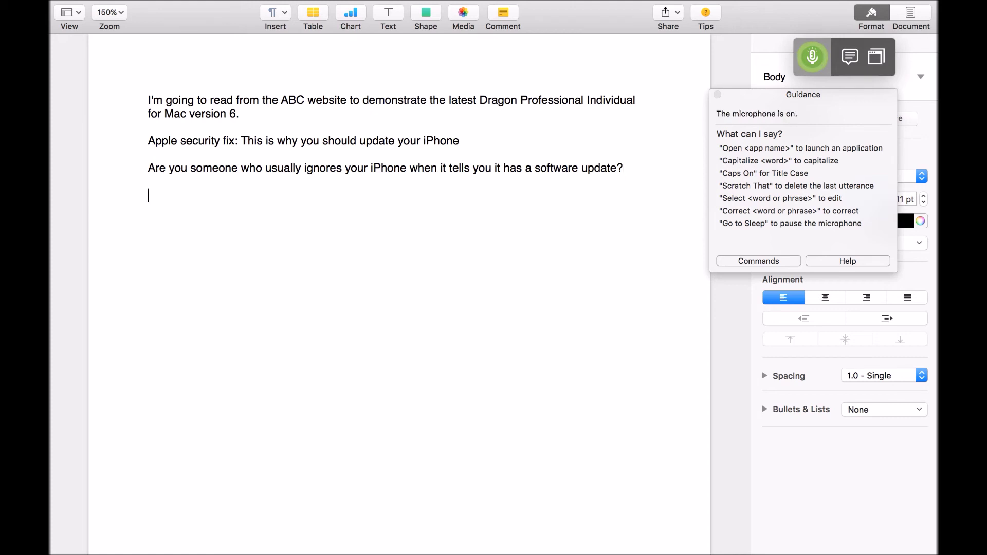
pyautogui.write('That was a pretty quick and easy correction')
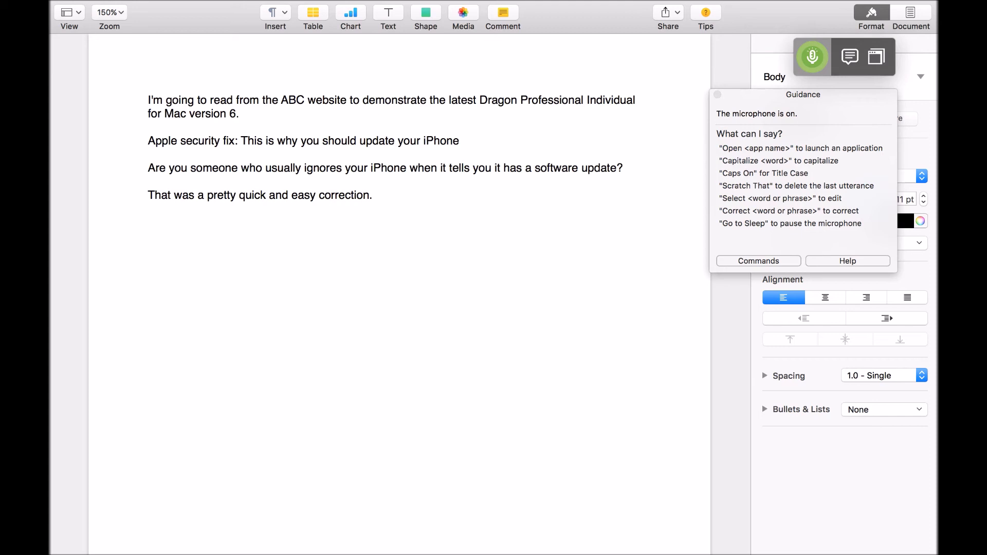
pyautogui.write('. The correction pro')
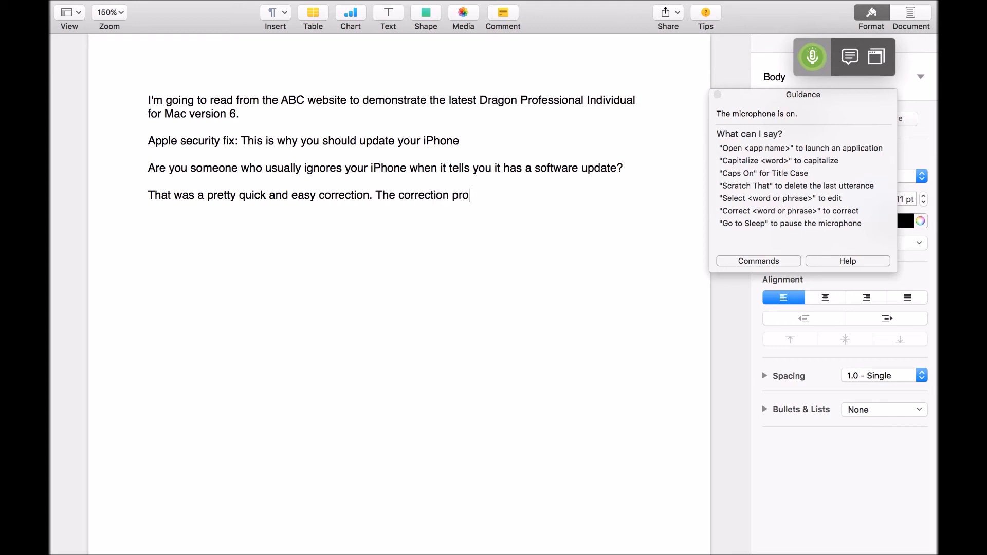
pyautogui.write('cess was a little bit clunky in the previous version')
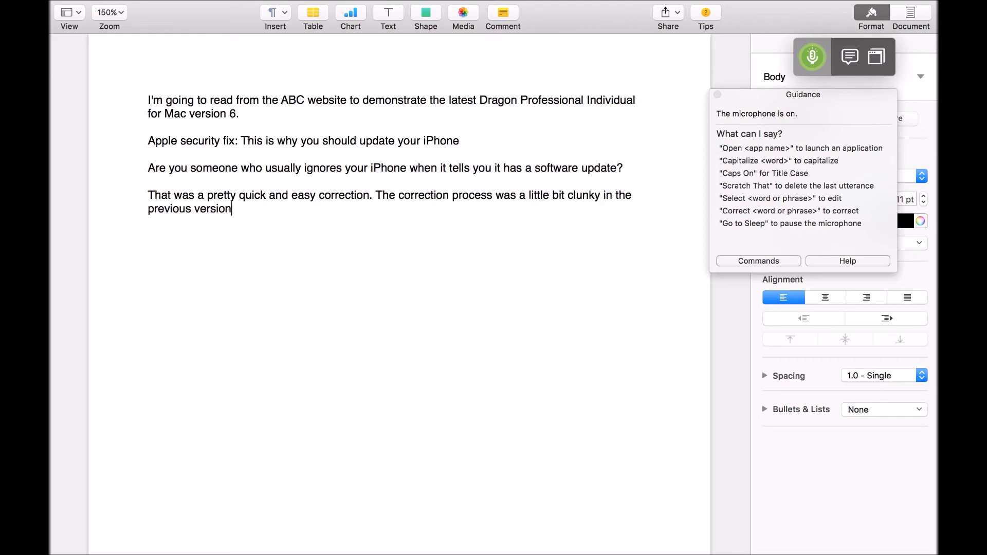
pyautogui.write(' so that’s a good improvement.')
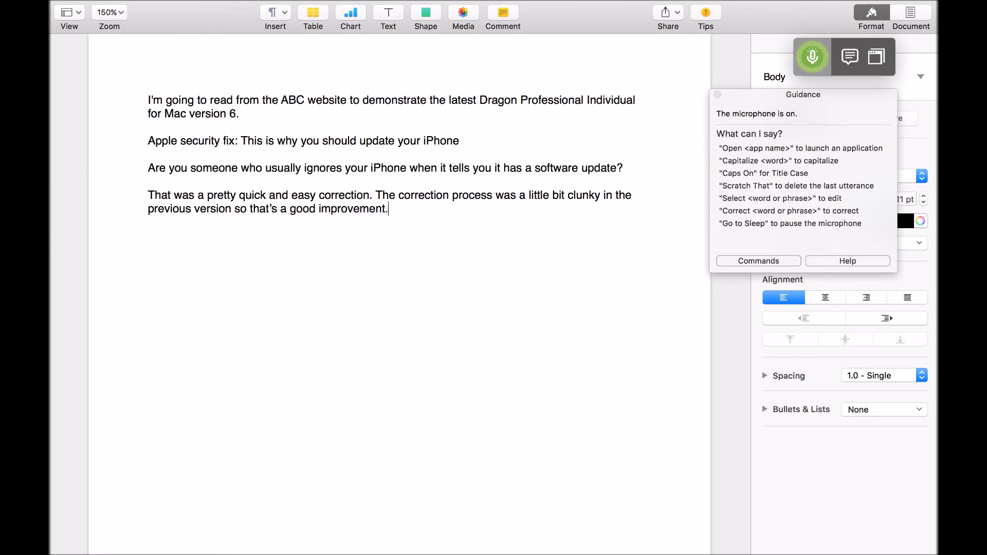
pyautogui.write(' Will go back to the')
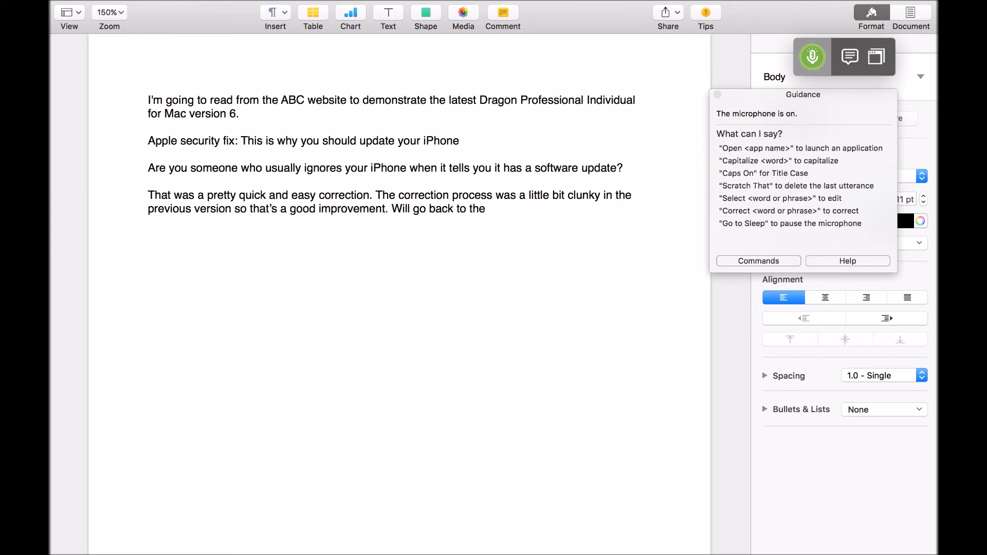
pyautogui.write(' document.')
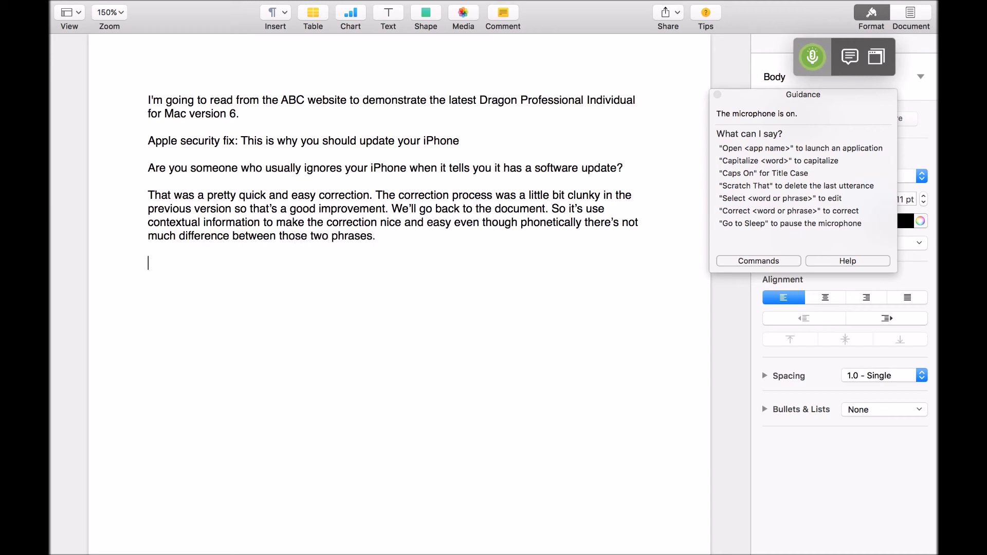
# Dictate 'Back to the ABC document.' then the patch and University of Toronto paragraphs
pyautogui.write('Back to the ABC document')
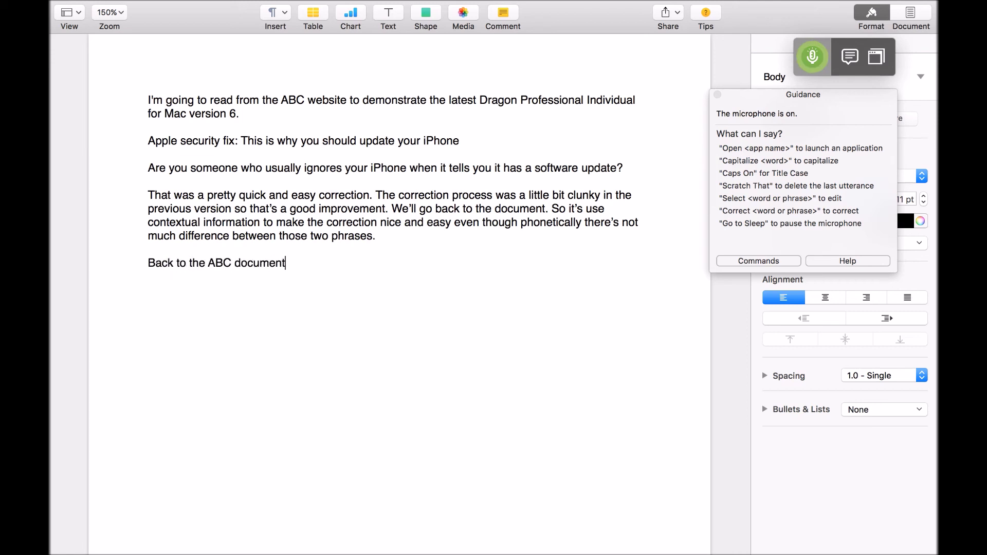
pyautogui.write('.')
pyautogui.press('Return')
pyautogui.press('Return')
pyautogui.write('A patch was released today to fix three exploita')
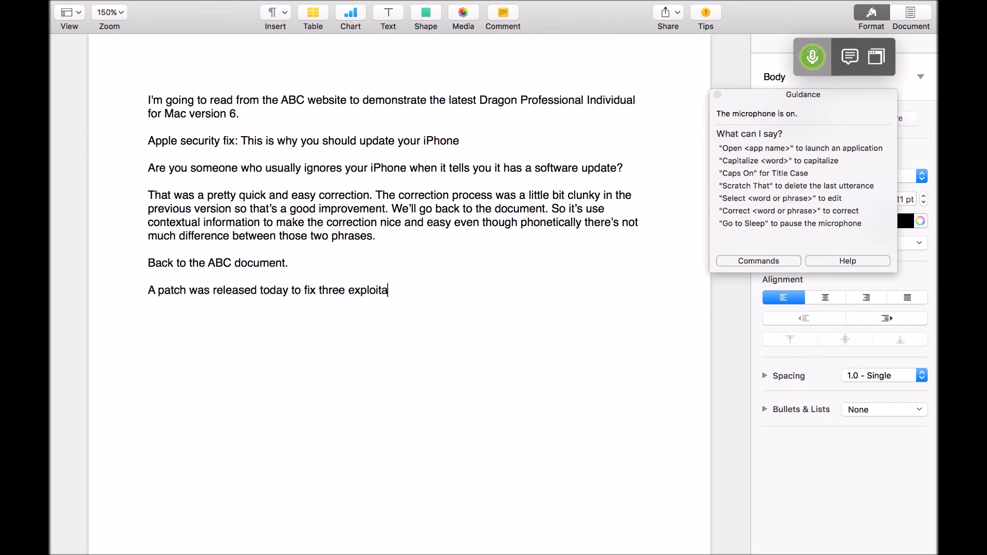
pyautogui.write('ble security flaws which makes it possible to remot')
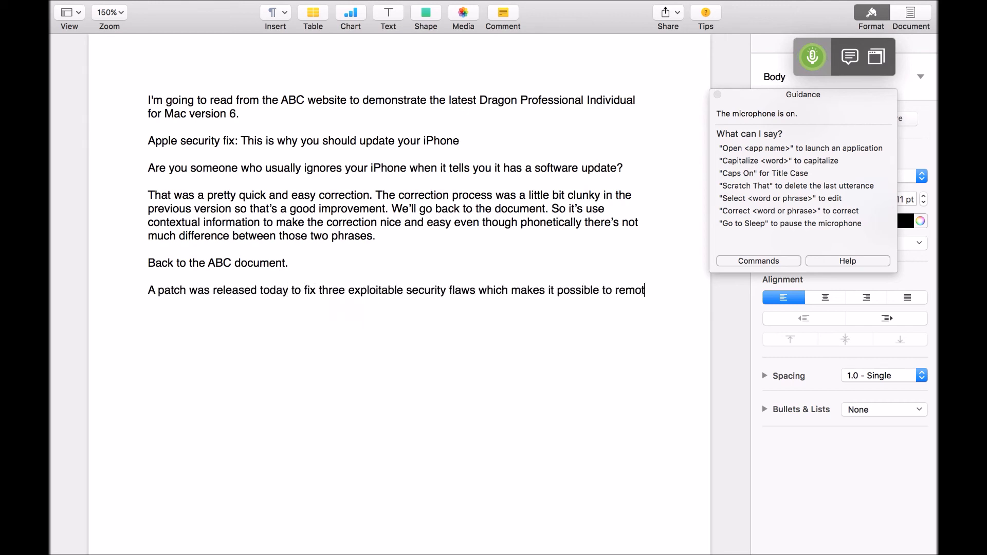
pyautogui.write('ely take over an iPhone.')
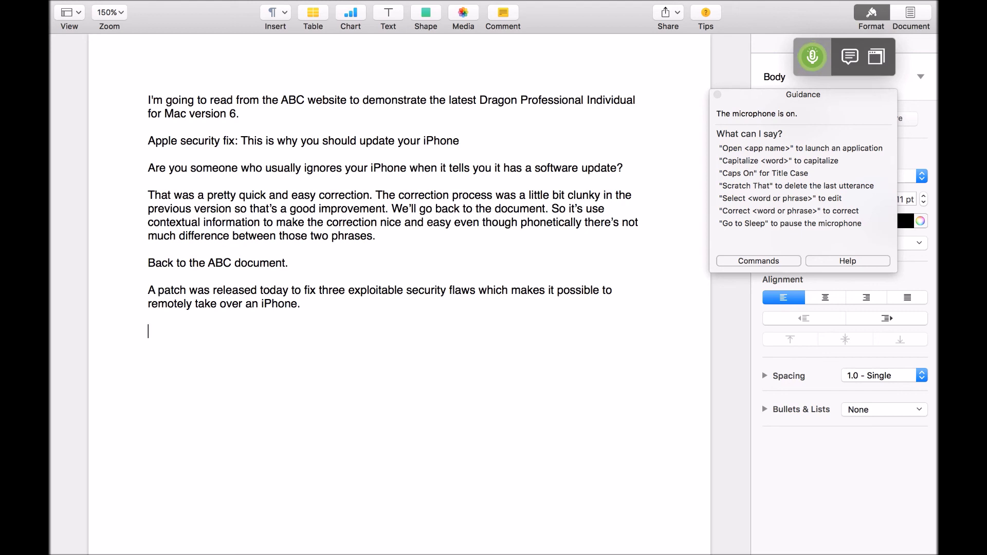
pyautogui.write('Apple was alerted to the problem by experts at t')
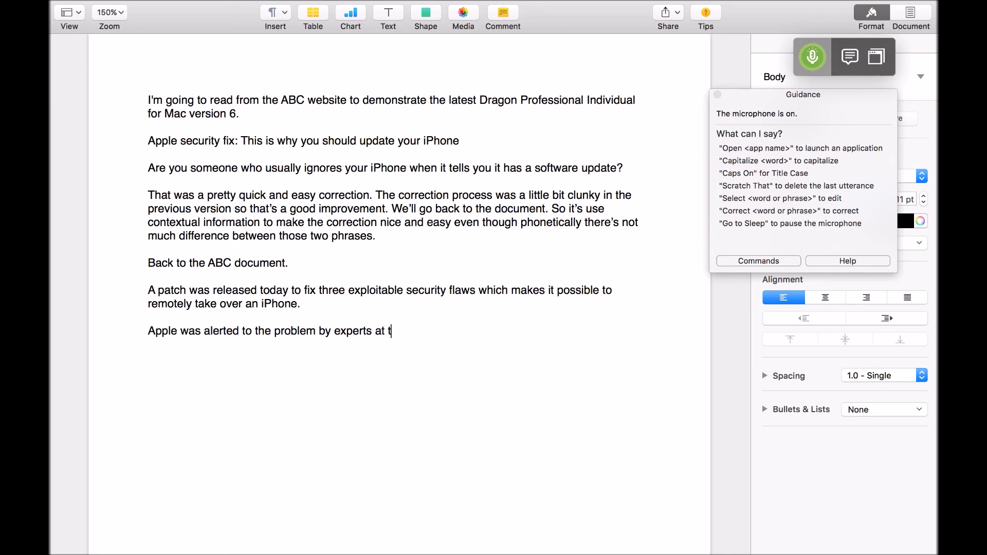
pyautogui.write('he University of Toronto. Who unco')
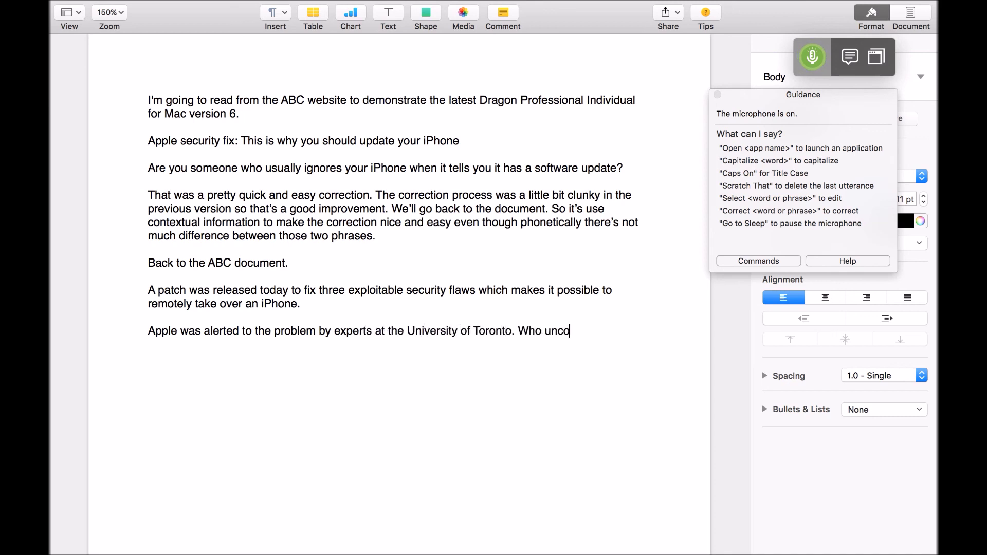
pyautogui.write('vered the floors-which they dubbed “Trident”')
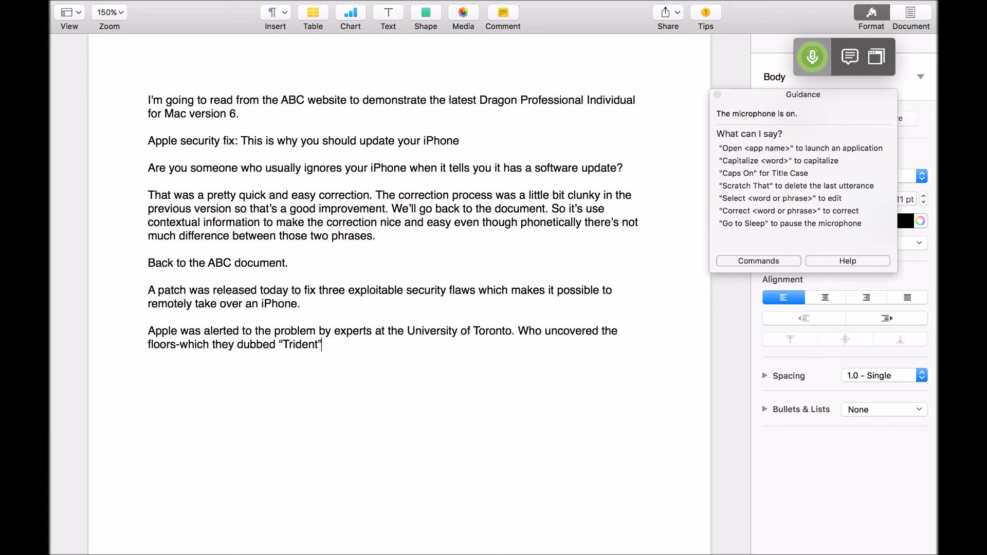
pyautogui.write(' export chain-in collaboration ')
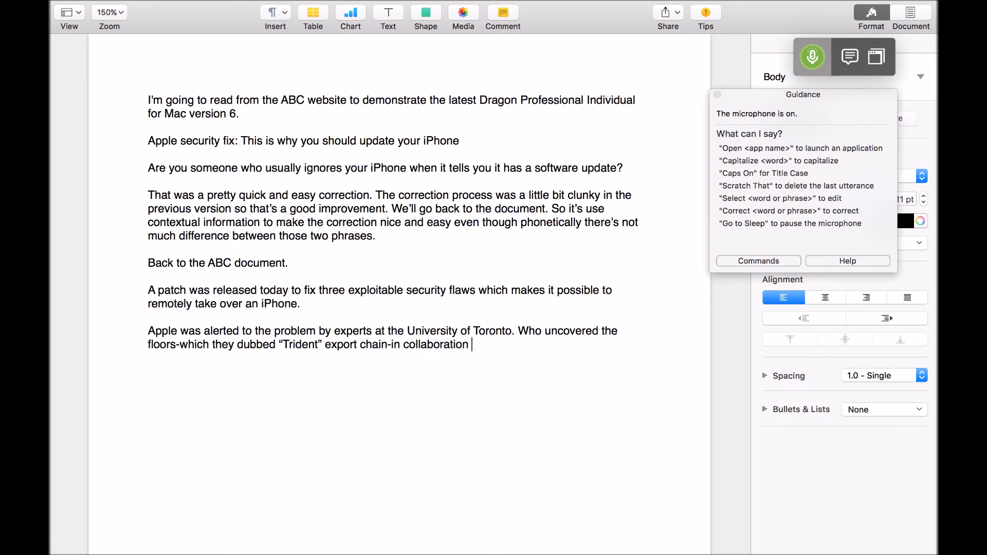
pyautogui.write('with security company look out')
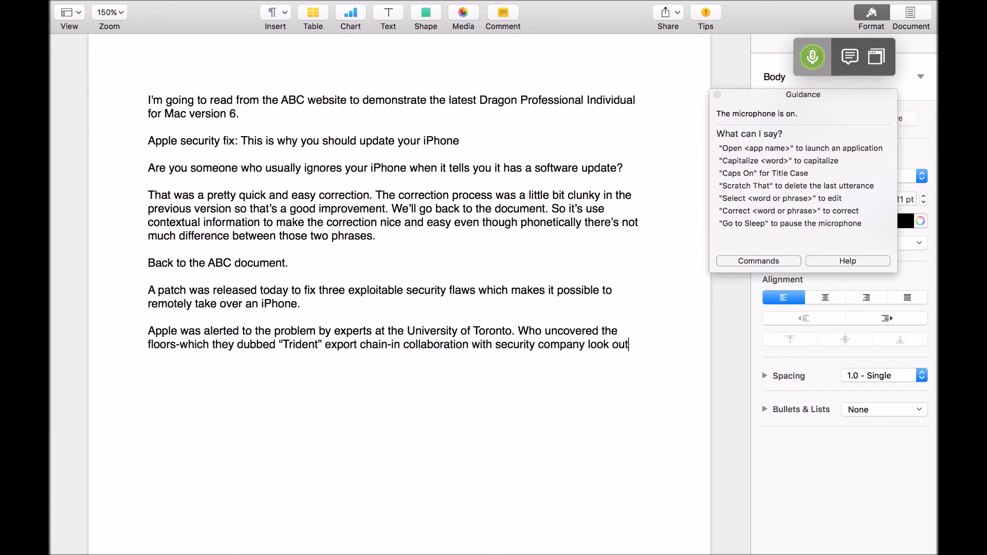
pyautogui.write('.')
pyautogui.write('I’m pretty hap')
pyautogui.write('py with this')
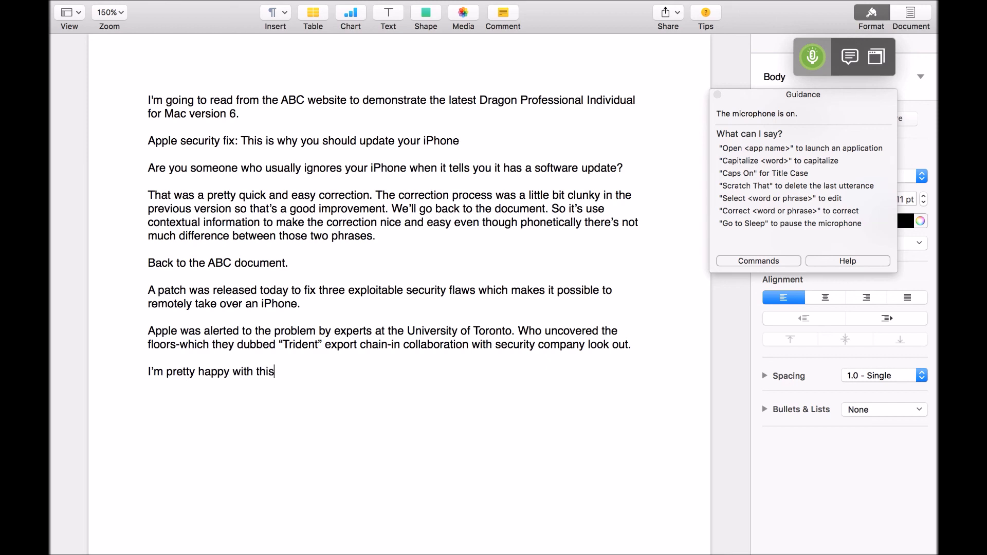